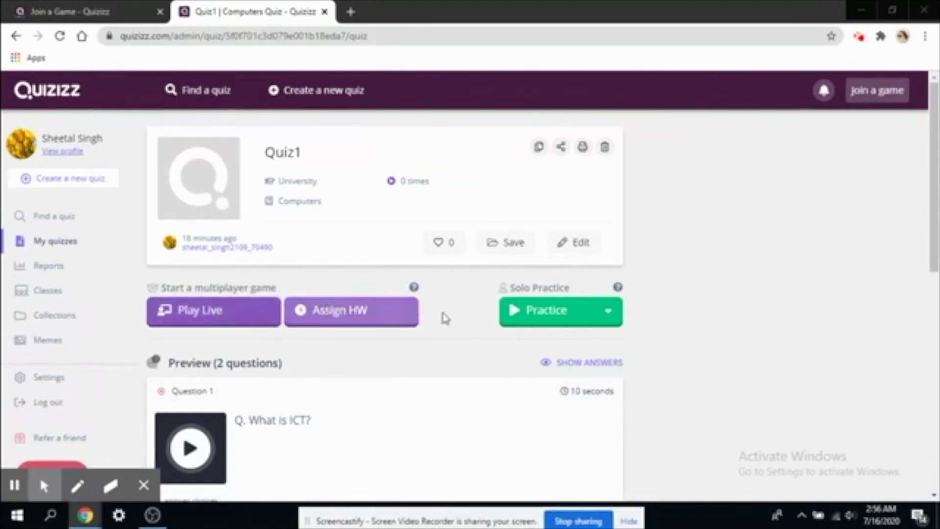
Start a live game of Quiz1 with the Team game mode selected
{"action": "left_click", "coordinate": [204, 315]}
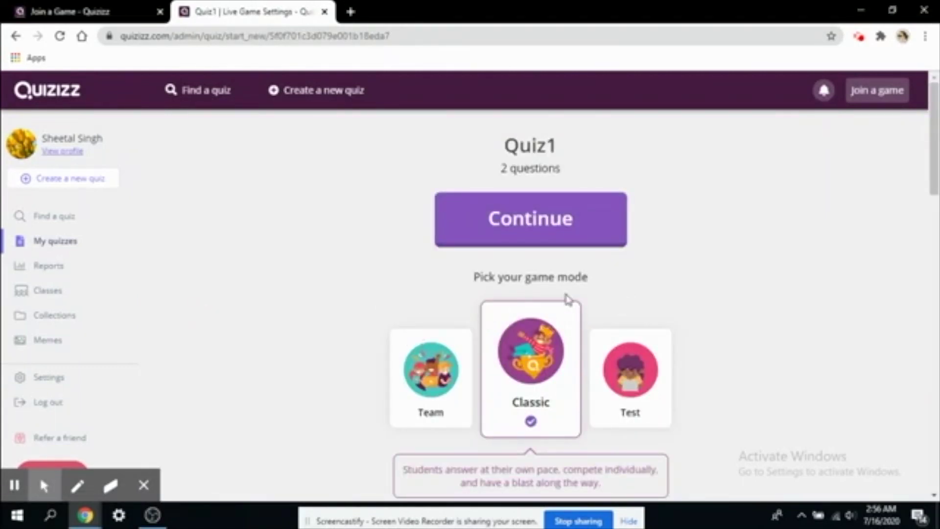
{"action": "scroll", "coordinate": [547, 360], "scroll_direction": "down", "scroll_amount": 2}
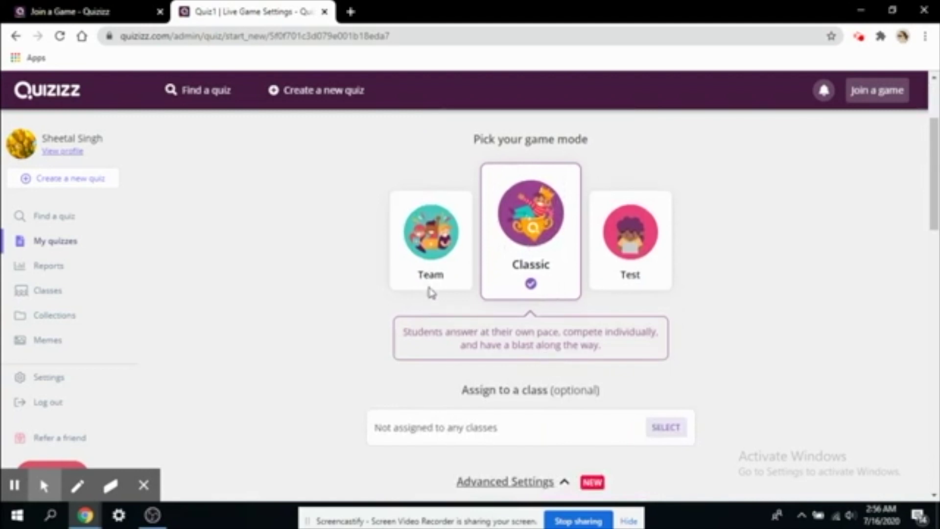
{"action": "left_click", "coordinate": [435, 269]}
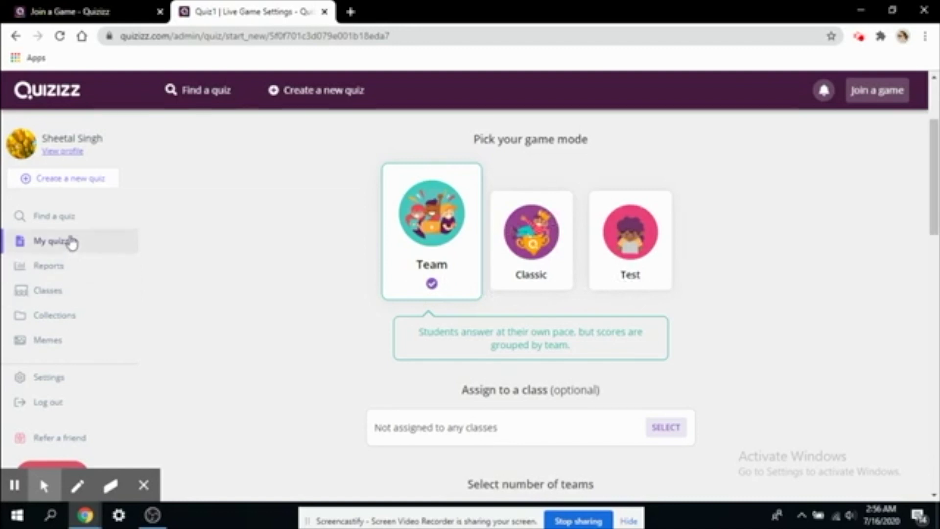
Open My Classes and save a Google Classroom import that offers no classes
{"action": "left_click", "coordinate": [49, 291]}
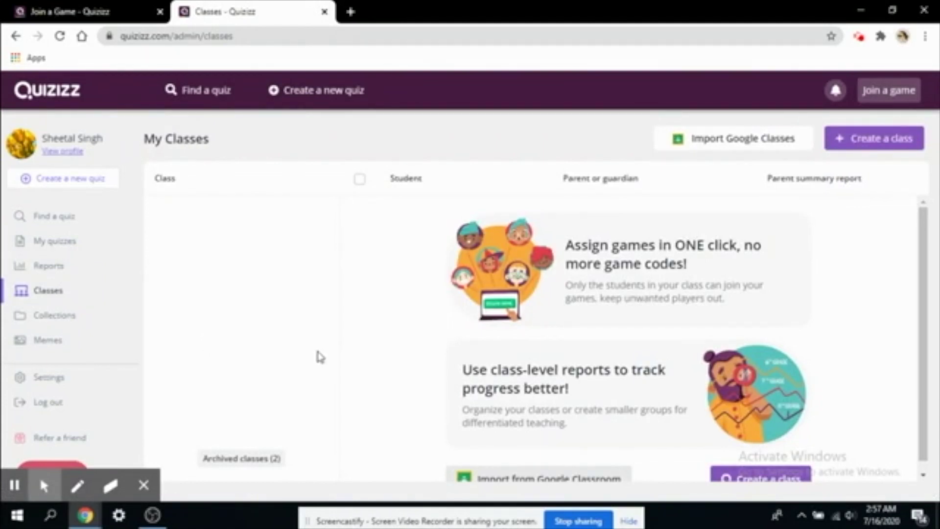
{"action": "scroll", "coordinate": [478, 338], "scroll_direction": "down", "scroll_amount": 1}
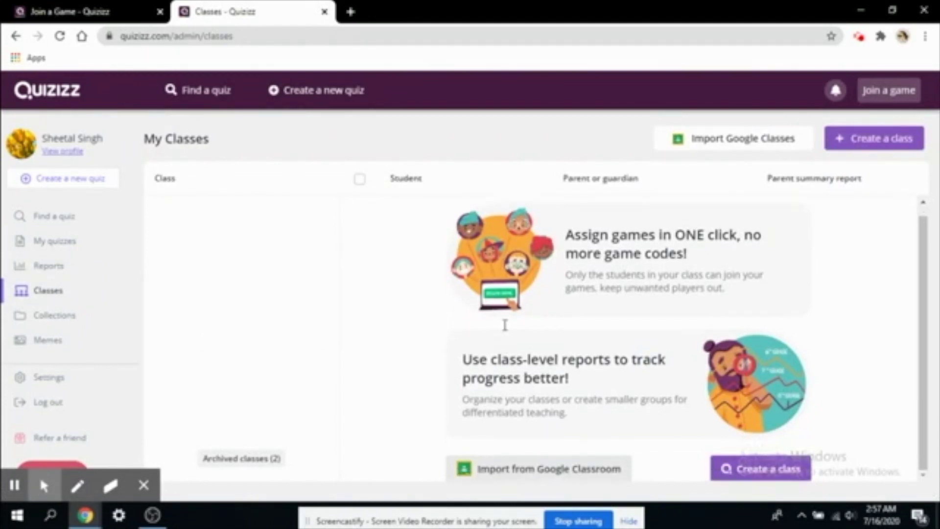
{"action": "left_click", "coordinate": [923, 234]}
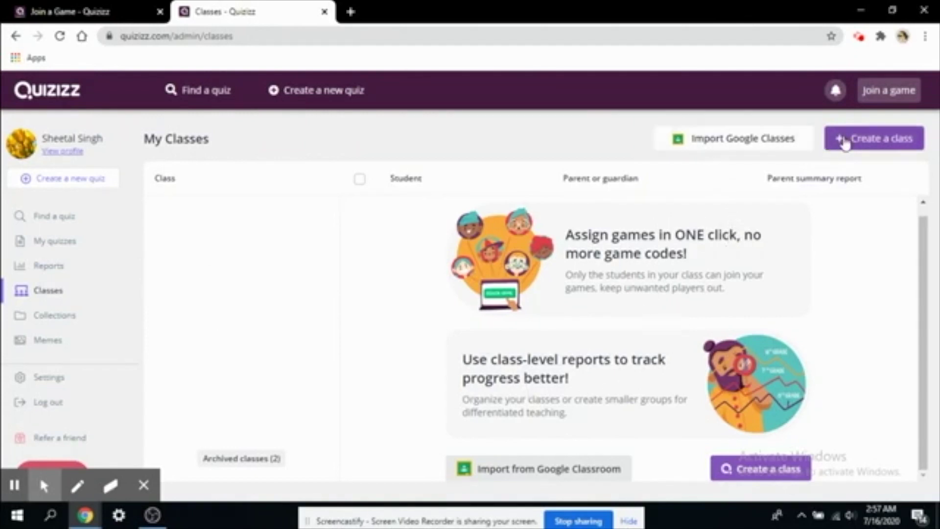
{"action": "left_click", "coordinate": [740, 150]}
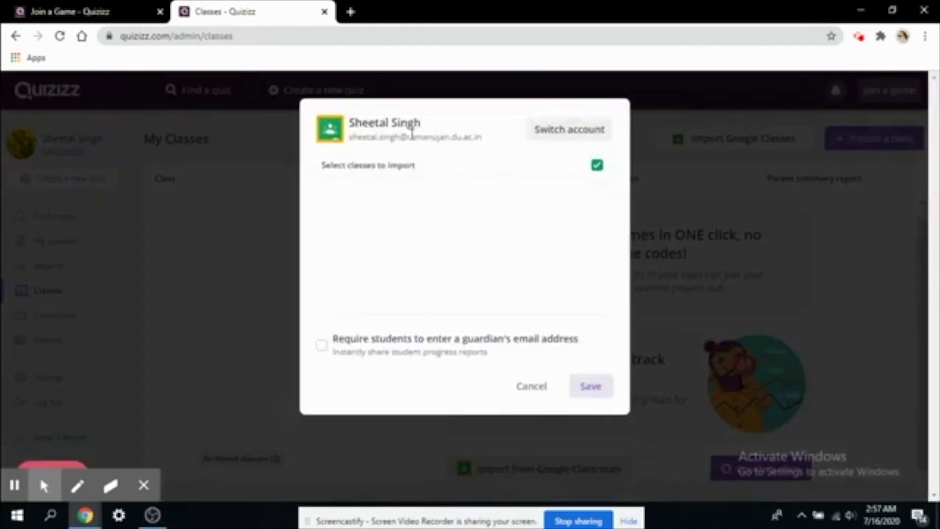
{"action": "left_click", "coordinate": [380, 133]}
{"action": "left_click", "coordinate": [587, 385]}
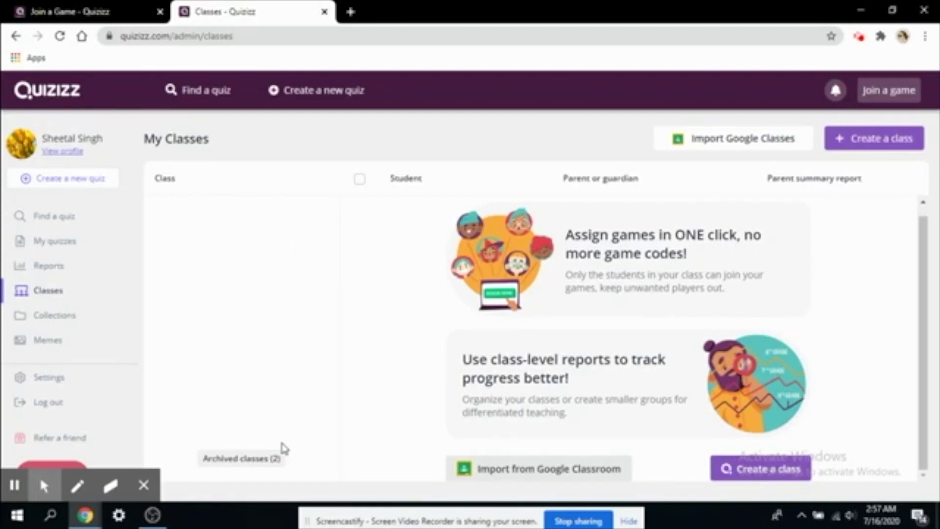
{"action": "left_click", "coordinate": [270, 458]}
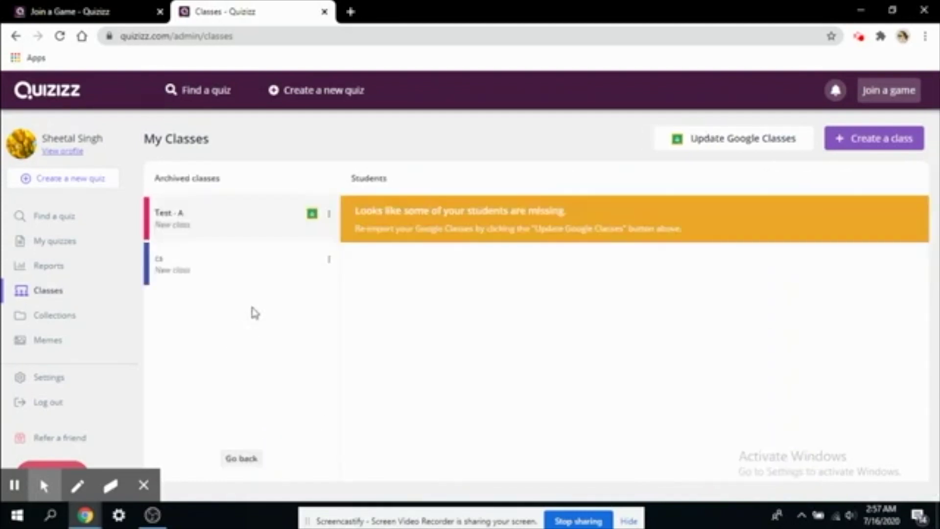
{"action": "left_click", "coordinate": [242, 223]}
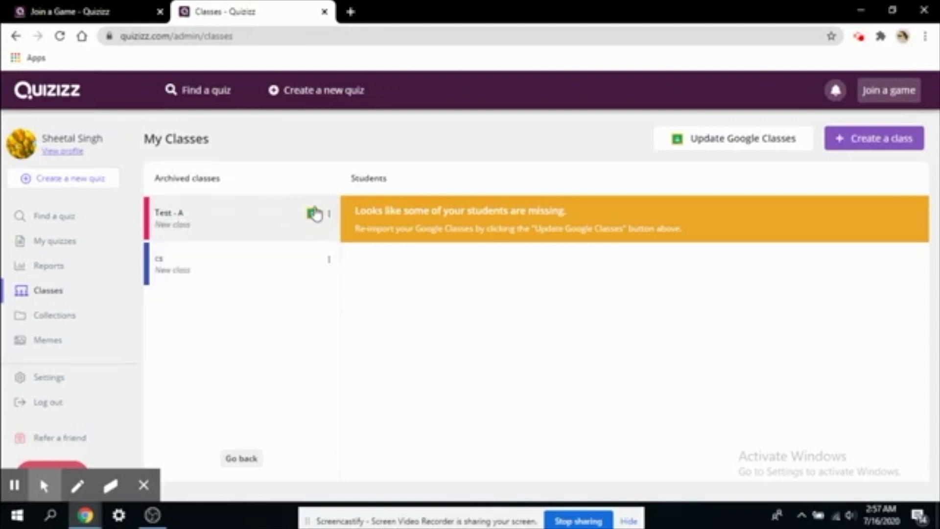
{"action": "left_click", "coordinate": [206, 267]}
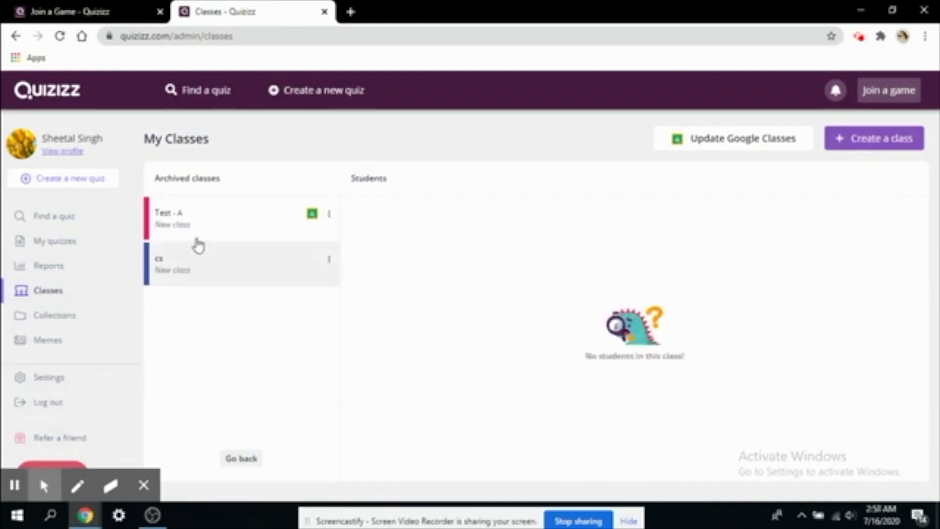
{"action": "left_click", "coordinate": [204, 222]}
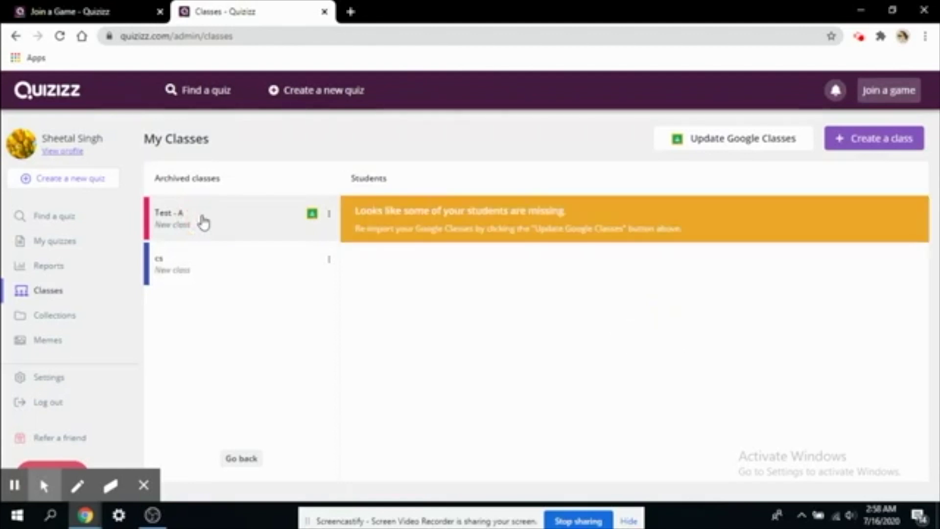
{"action": "left_click", "coordinate": [46, 292]}
Open Quiz1 from My quizzes and start setting up a live game
{"action": "left_click", "coordinate": [58, 242]}
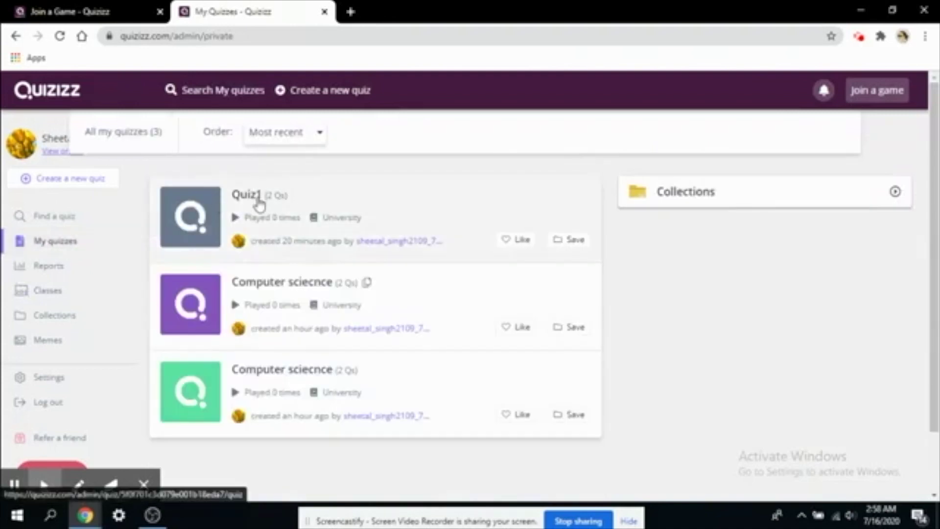
{"action": "left_click", "coordinate": [257, 196]}
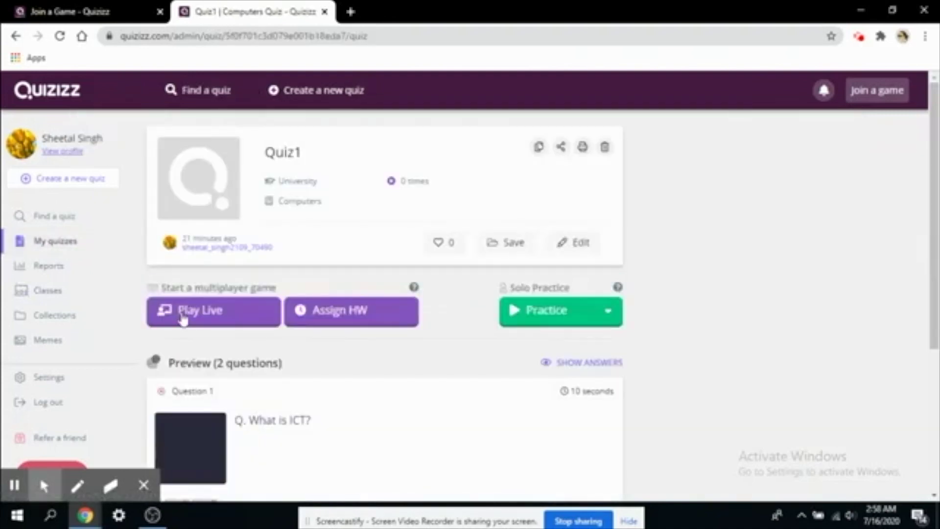
{"action": "left_click", "coordinate": [221, 316]}
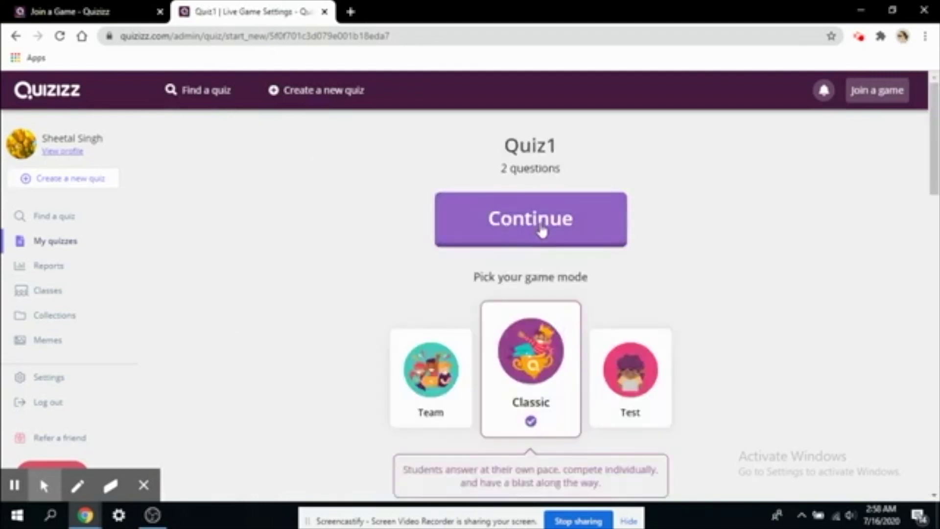
{"action": "scroll", "coordinate": [522, 160], "scroll_direction": "down", "scroll_amount": 1}
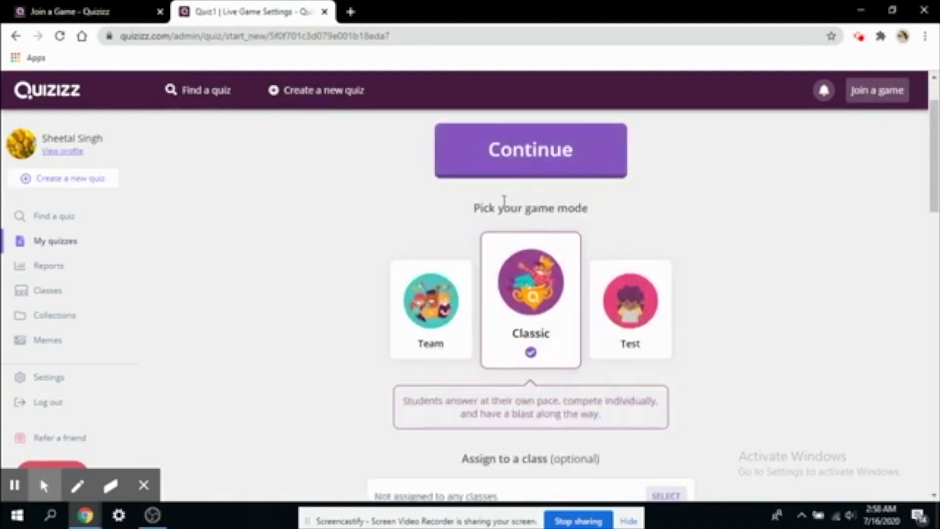
{"action": "mouse_move", "coordinate": [77, 485]}
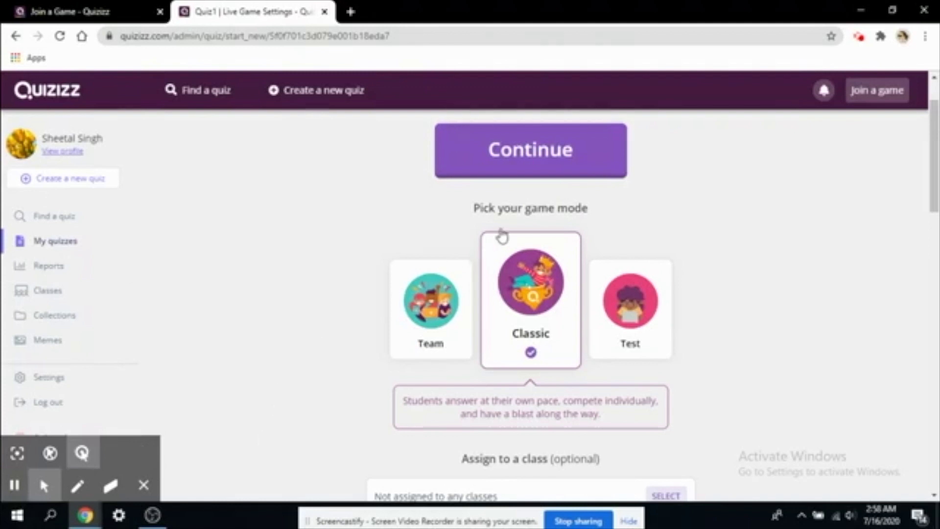
{"action": "scroll", "coordinate": [472, 287], "scroll_direction": "up", "scroll_amount": 1}
{"action": "scroll", "coordinate": [471, 286], "scroll_direction": "down", "scroll_amount": 2}
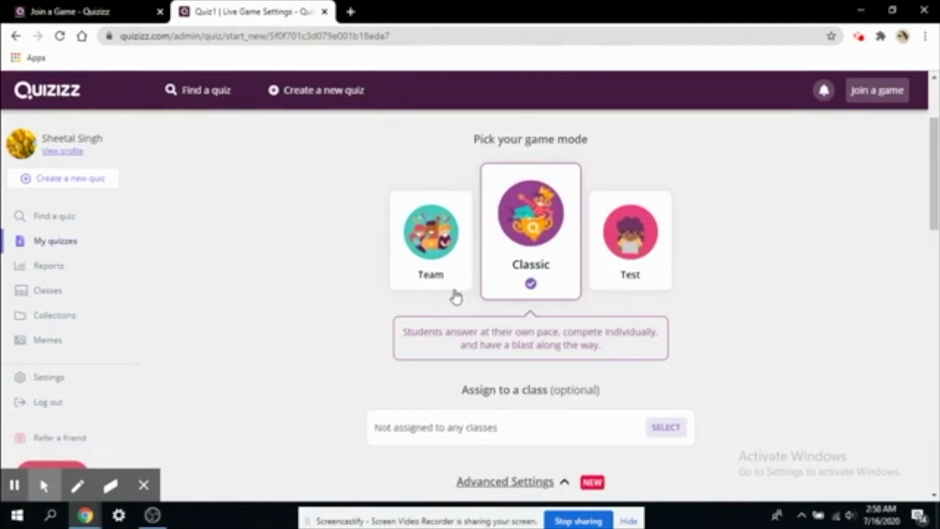
Try the Team and Classic game modes, then settle on Test mode
{"action": "left_click", "coordinate": [436, 278]}
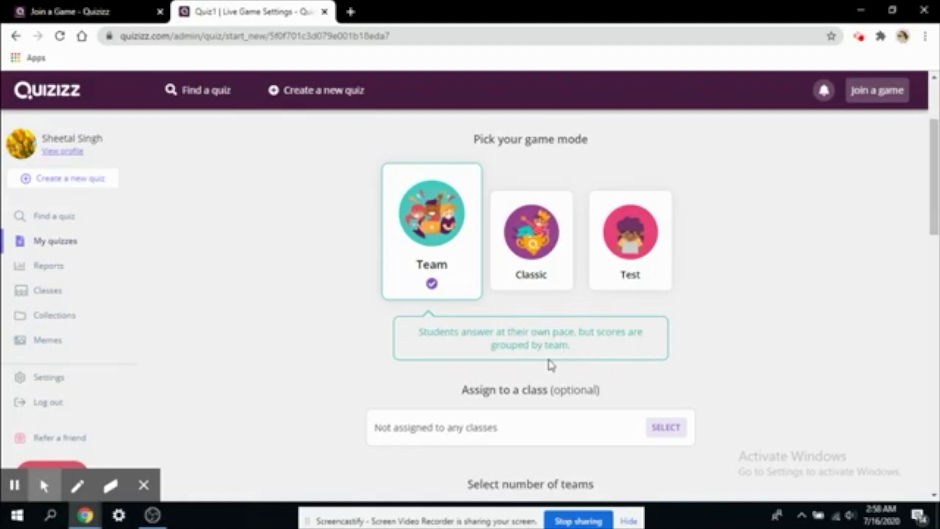
{"action": "left_click", "coordinate": [552, 246]}
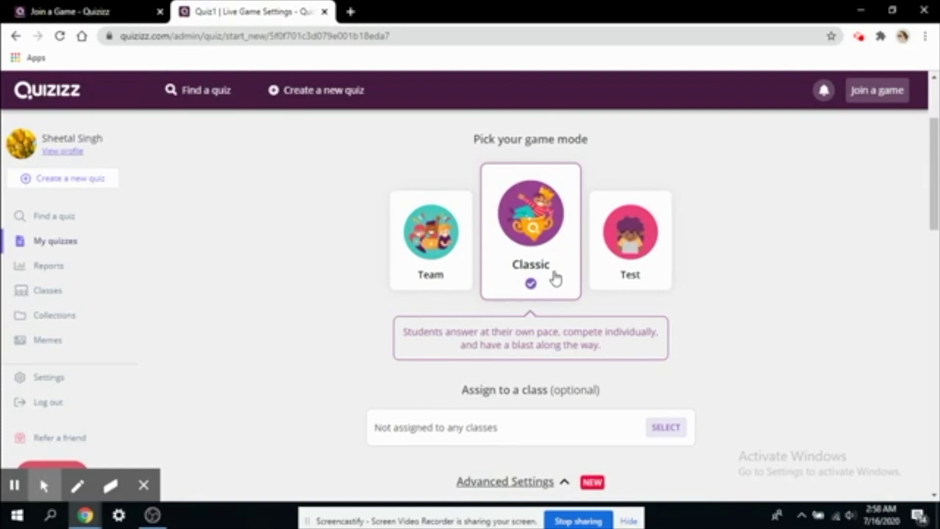
{"action": "left_click", "coordinate": [638, 283]}
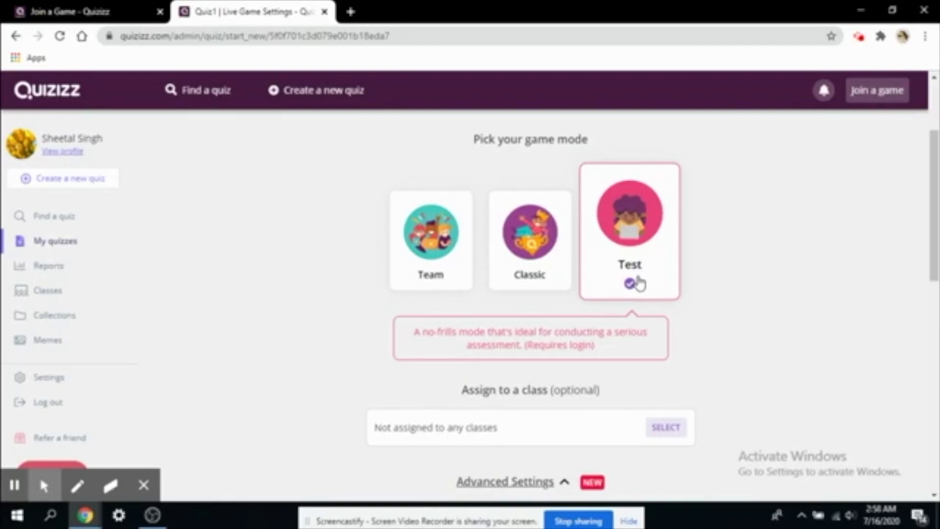
{"action": "scroll", "coordinate": [606, 403], "scroll_direction": "down", "scroll_amount": 1}
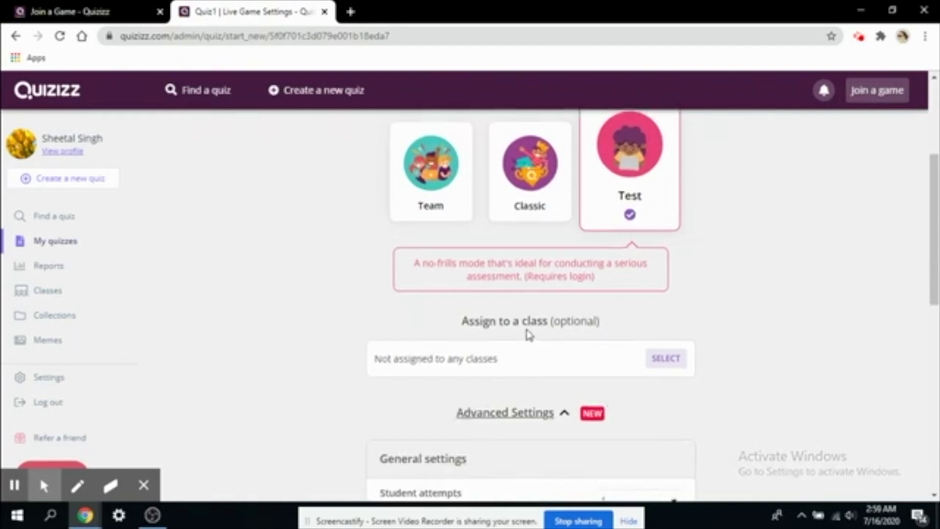
Open My Classes in a new tab from the 'Assign to a class' prompt
{"action": "left_click", "coordinate": [438, 359]}
{"action": "left_click", "coordinate": [670, 360]}
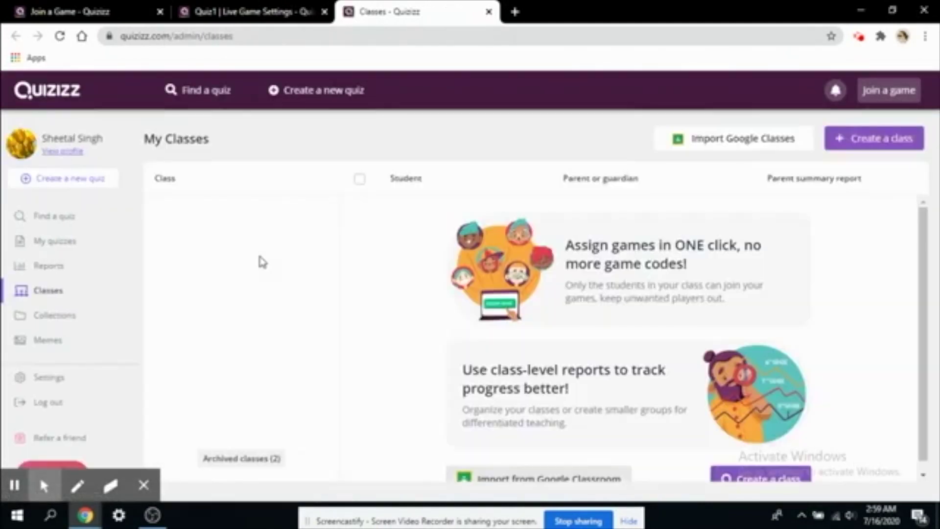
Restore the archived class Test - A
{"action": "left_click", "coordinate": [234, 457]}
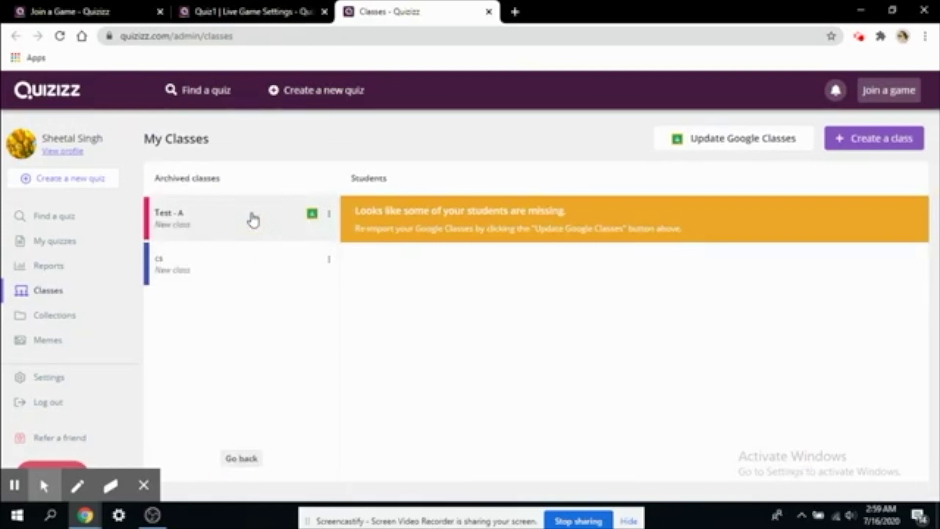
{"action": "left_click", "coordinate": [329, 215]}
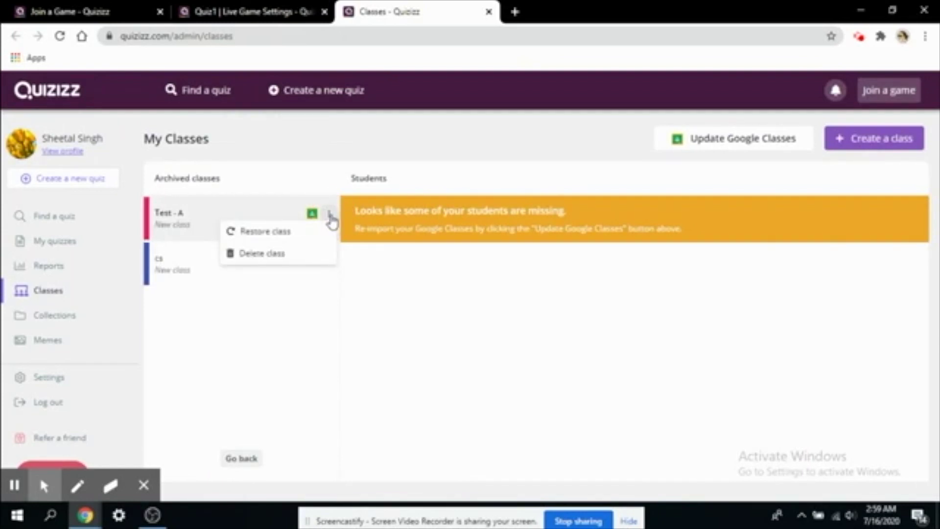
{"action": "left_click", "coordinate": [264, 231]}
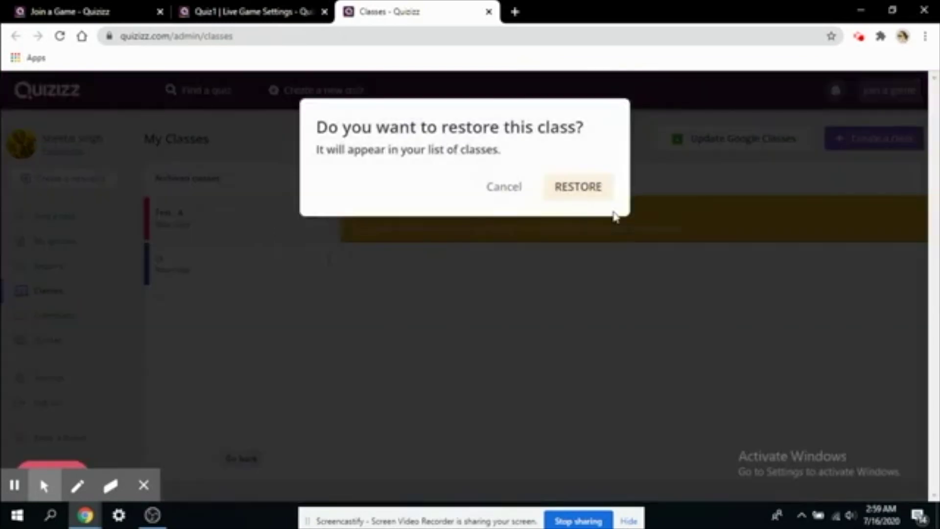
{"action": "left_click", "coordinate": [577, 189]}
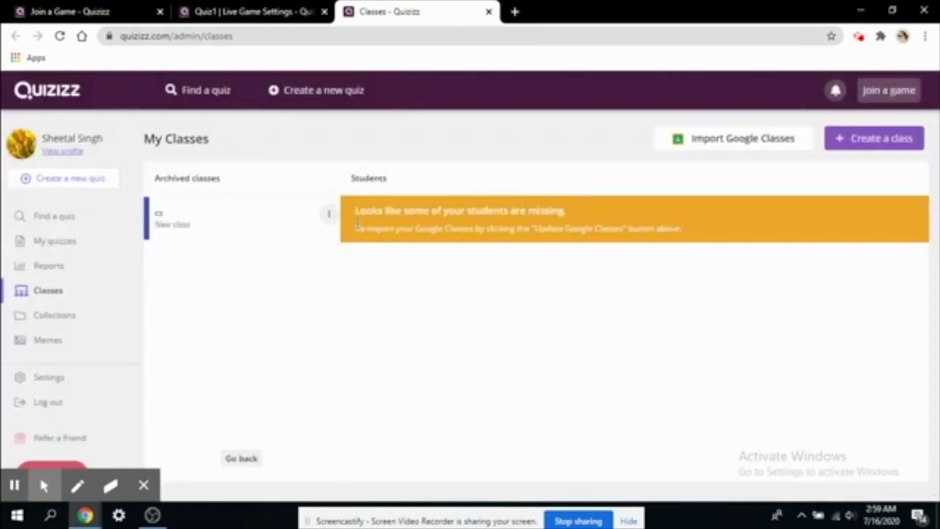
Restore the archived cs class and return to Quiz1's game settings tab
{"action": "left_click", "coordinate": [327, 218]}
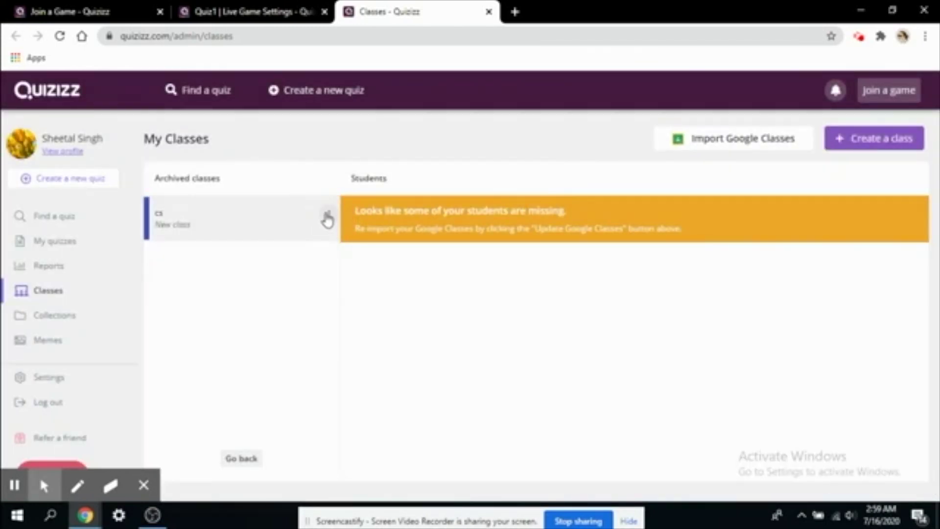
{"action": "left_click", "coordinate": [327, 217]}
{"action": "left_click", "coordinate": [310, 232]}
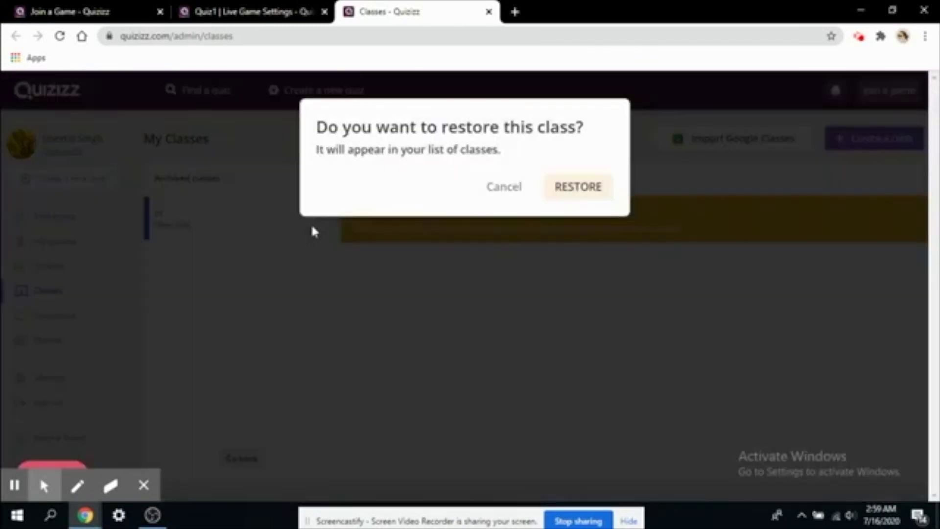
{"action": "left_click", "coordinate": [587, 197]}
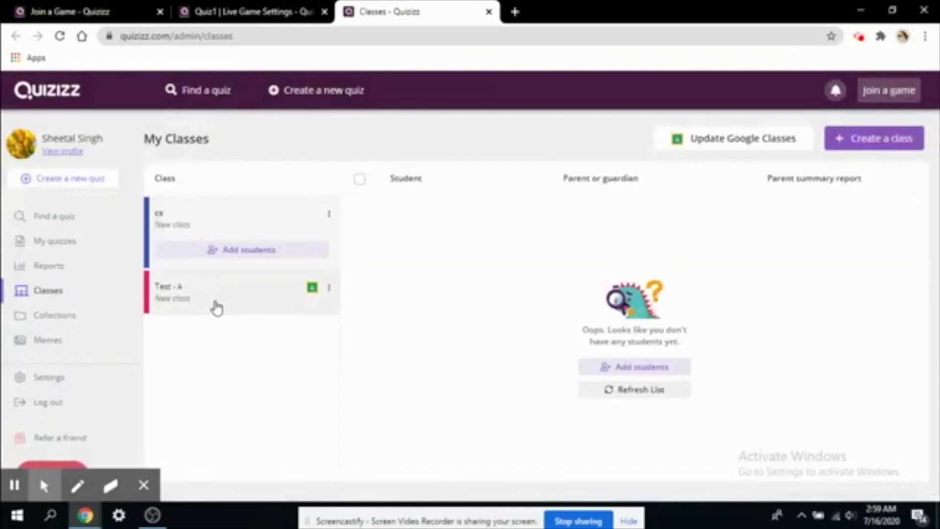
{"action": "left_click", "coordinate": [241, 10]}
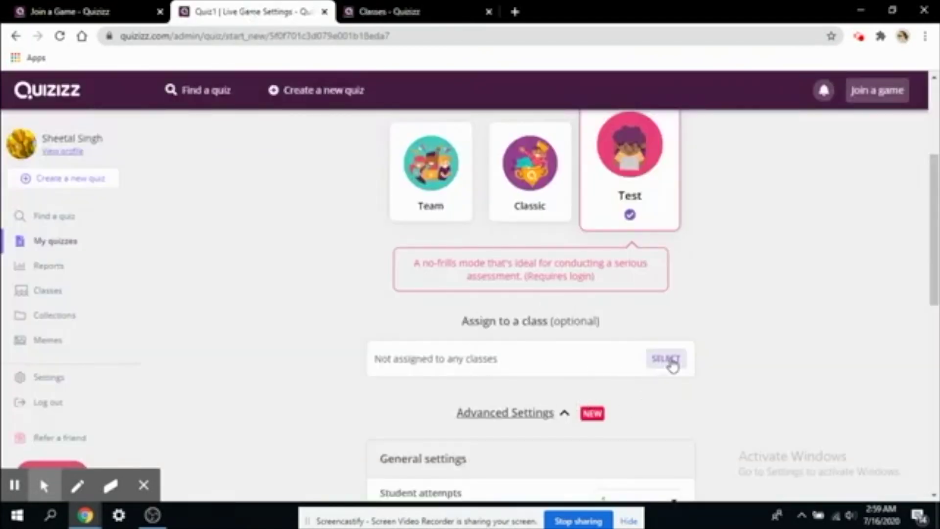
Assign Quiz1 to Test - A with the title 'Fun CS quiz', then continue
{"action": "left_click", "coordinate": [666, 359]}
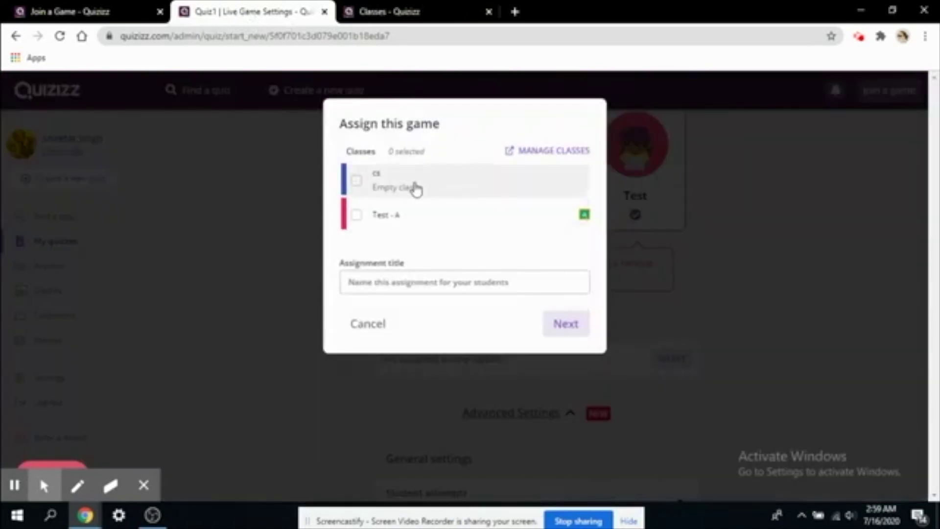
{"action": "left_click", "coordinate": [408, 223]}
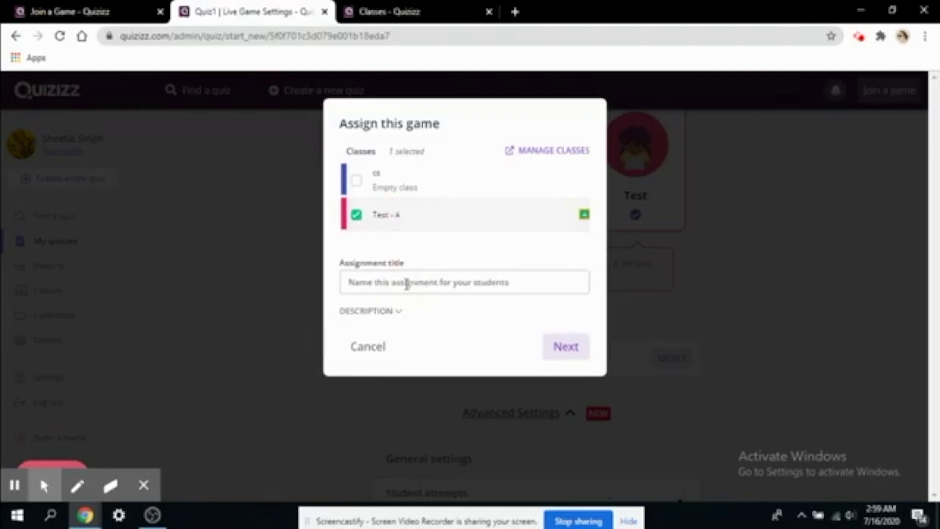
{"action": "type", "text": "Fu"}
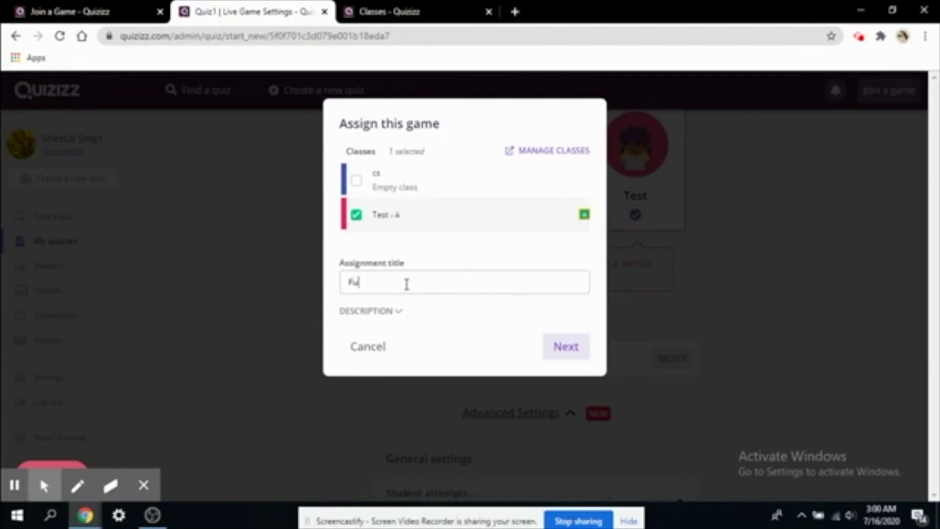
{"action": "type", "text": "n CS q"}
{"action": "type", "text": "uiz"}
{"action": "left_click", "coordinate": [397, 315]}
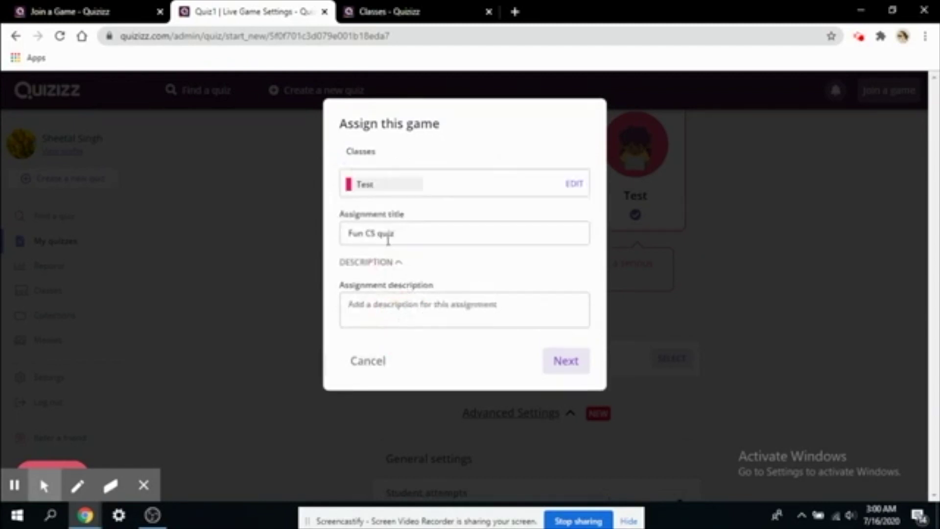
{"action": "left_click", "coordinate": [397, 263]}
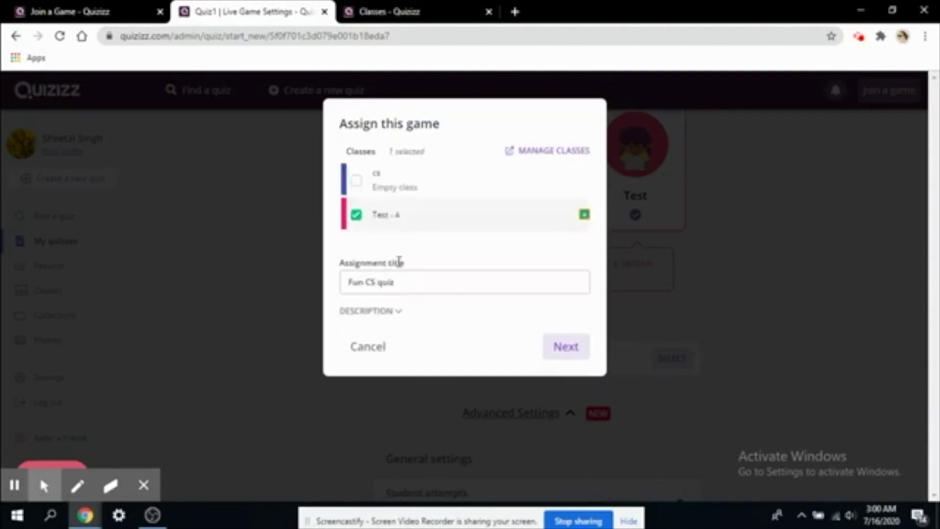
{"action": "left_click", "coordinate": [564, 346]}
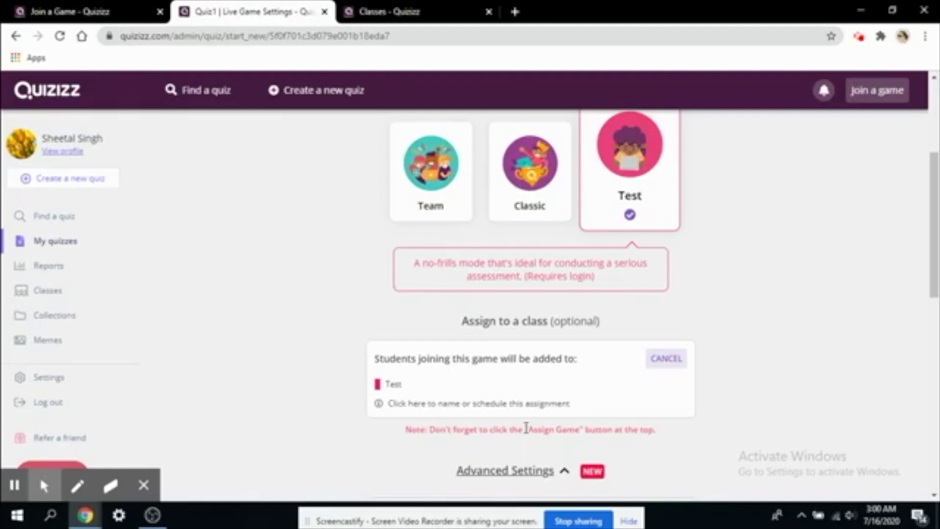
{"action": "scroll", "coordinate": [526, 427], "scroll_direction": "up", "scroll_amount": 3}
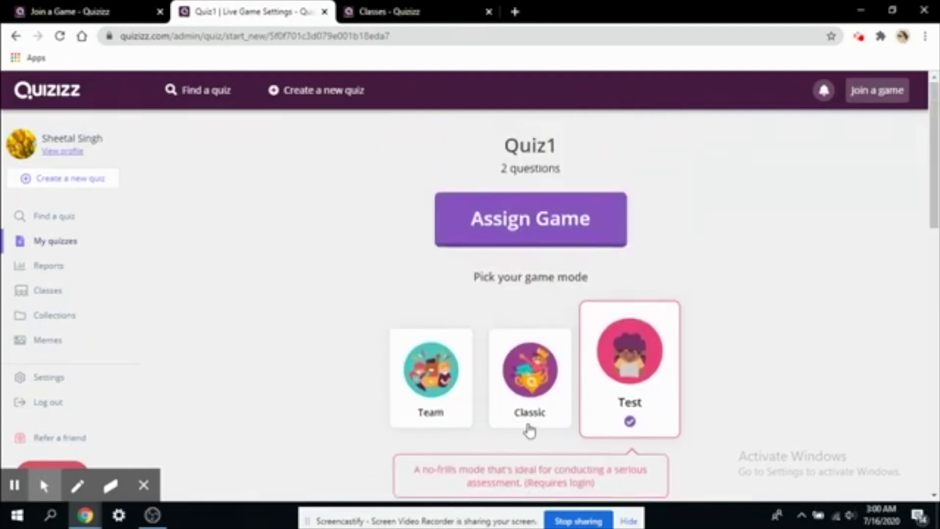
{"action": "scroll", "coordinate": [526, 428], "scroll_direction": "down", "scroll_amount": 2}
{"action": "scroll", "coordinate": [529, 428], "scroll_direction": "down", "scroll_amount": 1}
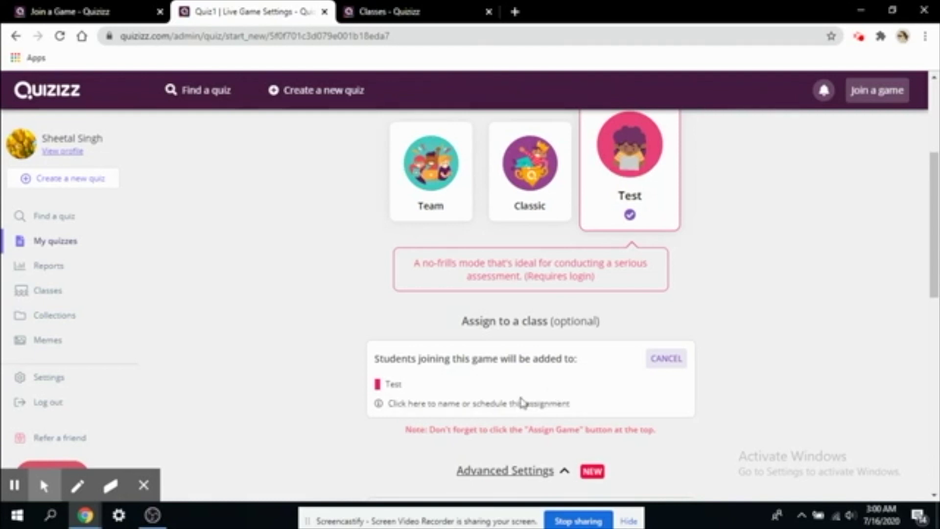
{"action": "scroll", "coordinate": [521, 402], "scroll_direction": "up", "scroll_amount": 3}
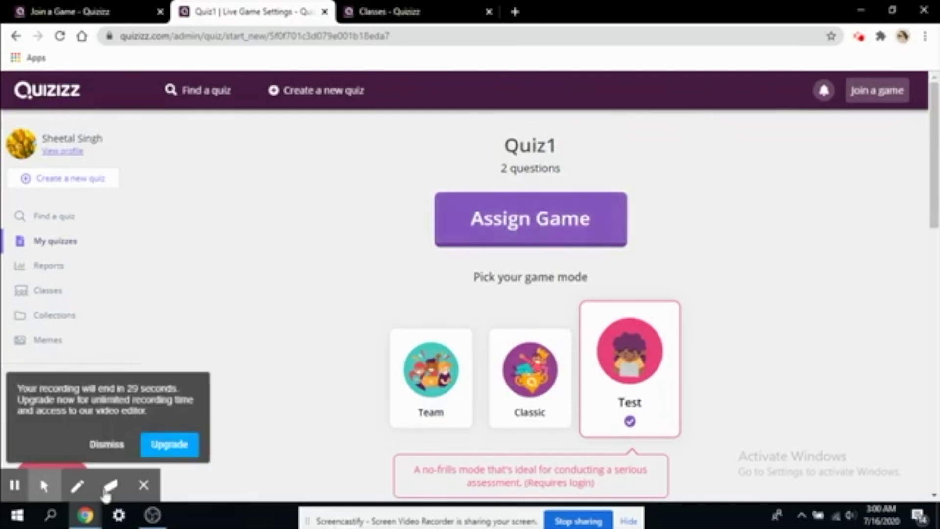
{"action": "left_click", "coordinate": [107, 412]}
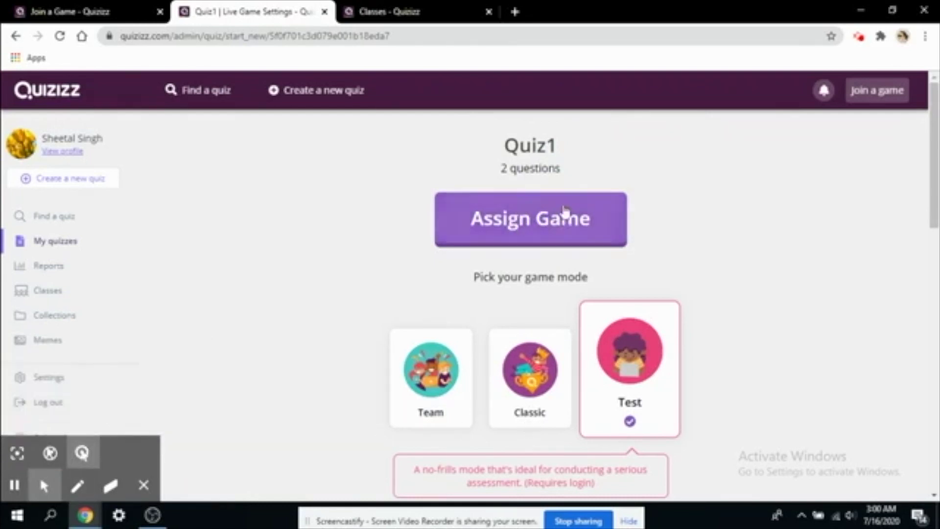